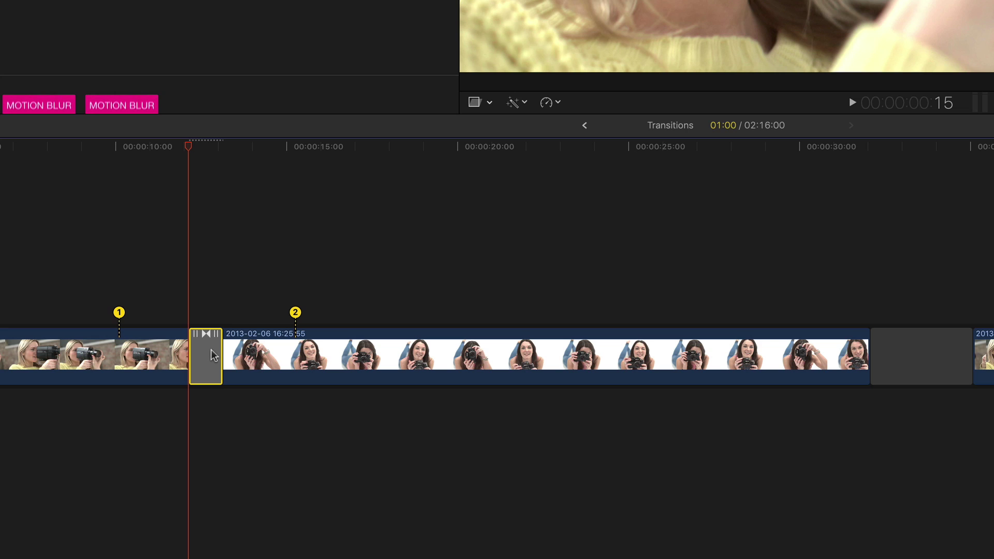
Set the duration of the transition between the first two clips to 2 seconds.
drag(222, 349, 230, 350)
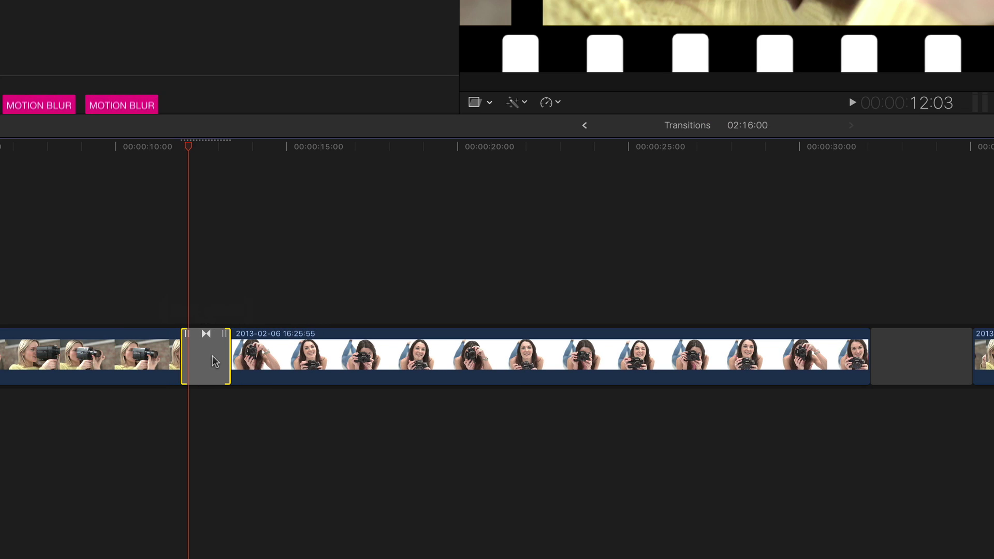
key(ctrl+d)
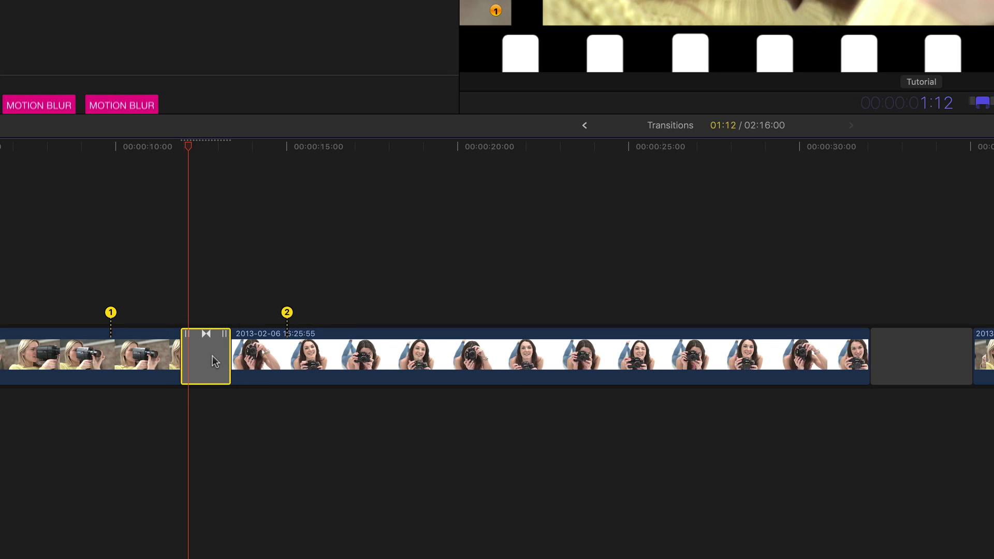
text(200)
key(Return)
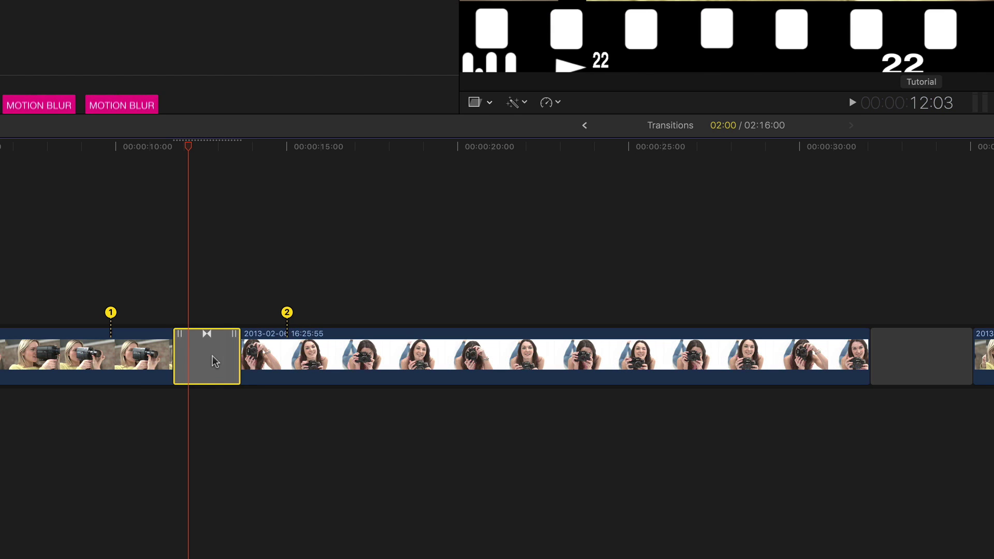
Trim the edit point underneath the transition between the first two clips.
drag(205, 333, 210, 336)
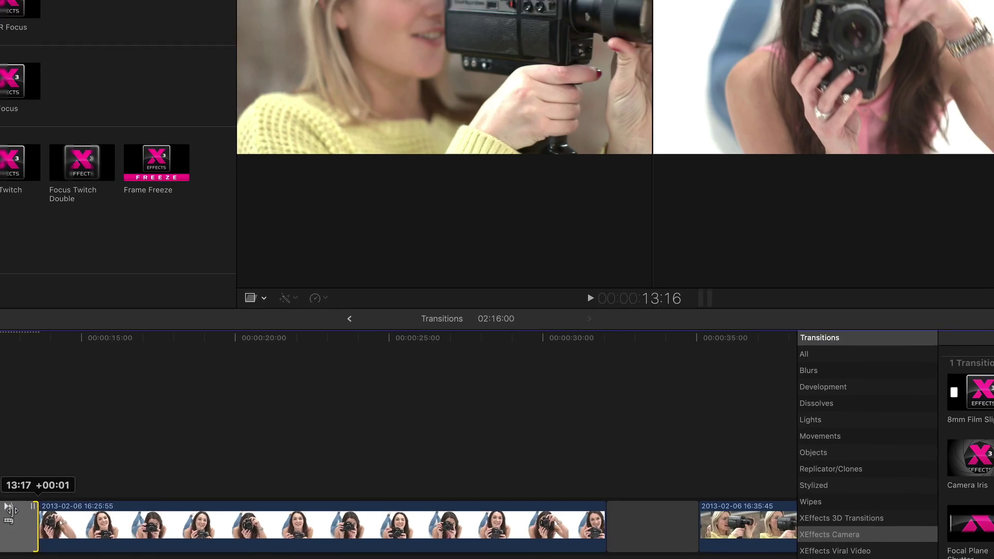
mouse_move(12, 511)
mouse_down()
mouse_move(29, 511)
mouse_move(14, 511)
mouse_up()
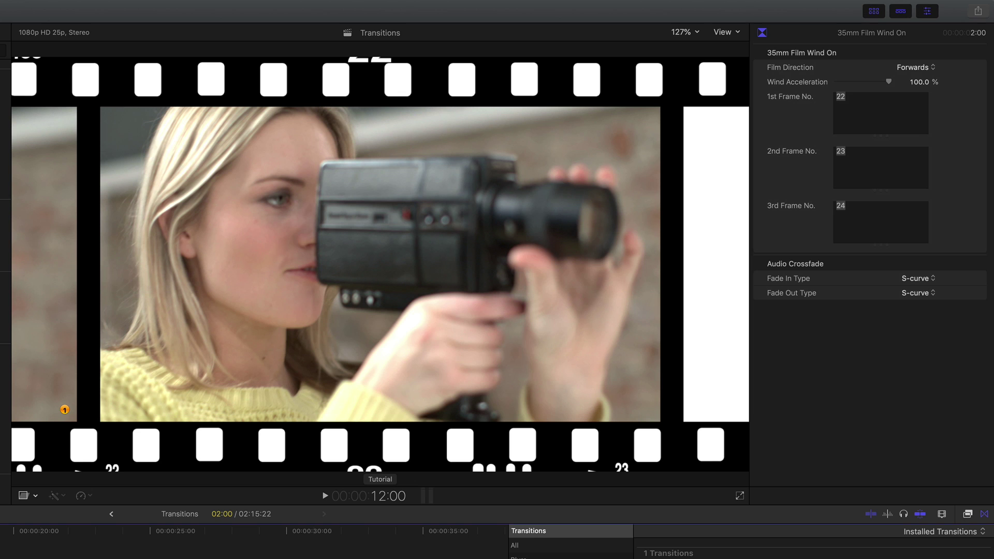
Try the Backwards film direction on the 35mm Film Wind On transition, then return it to Forwards.
click(913, 67)
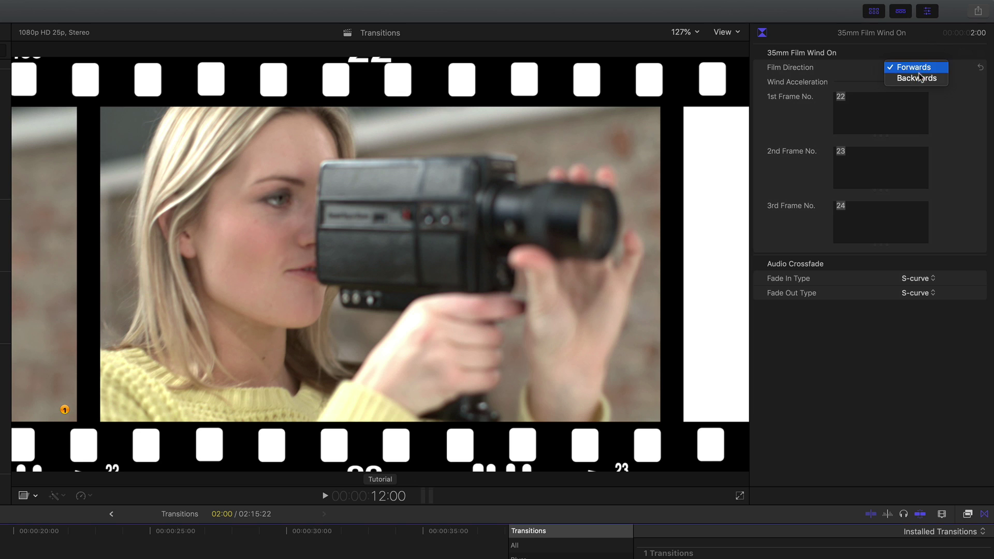
click(907, 76)
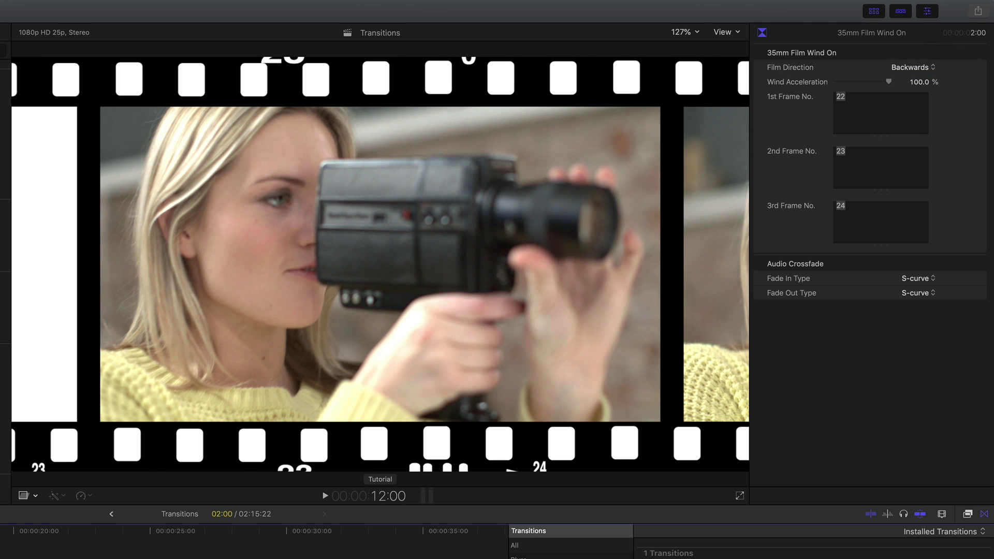
key(/)
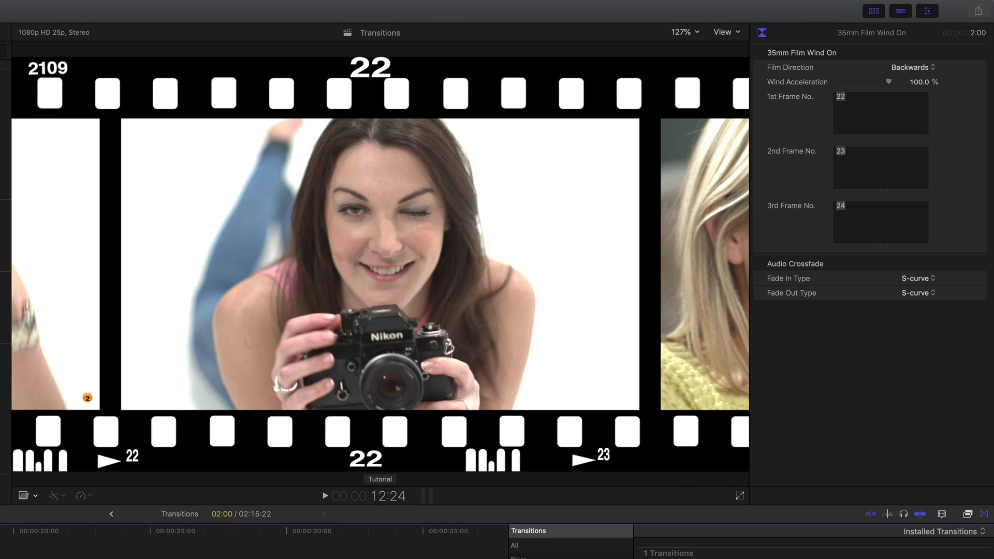
click(909, 67)
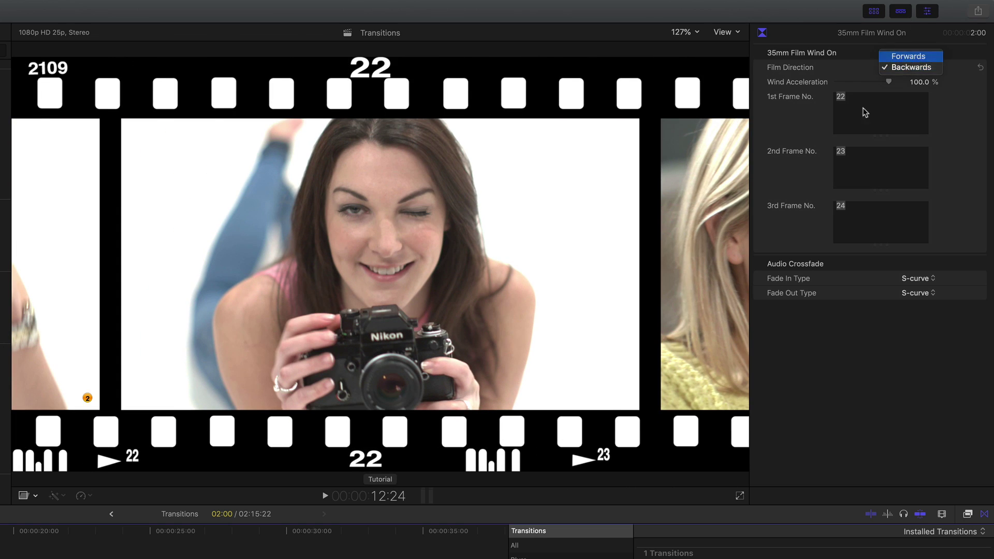
click(910, 57)
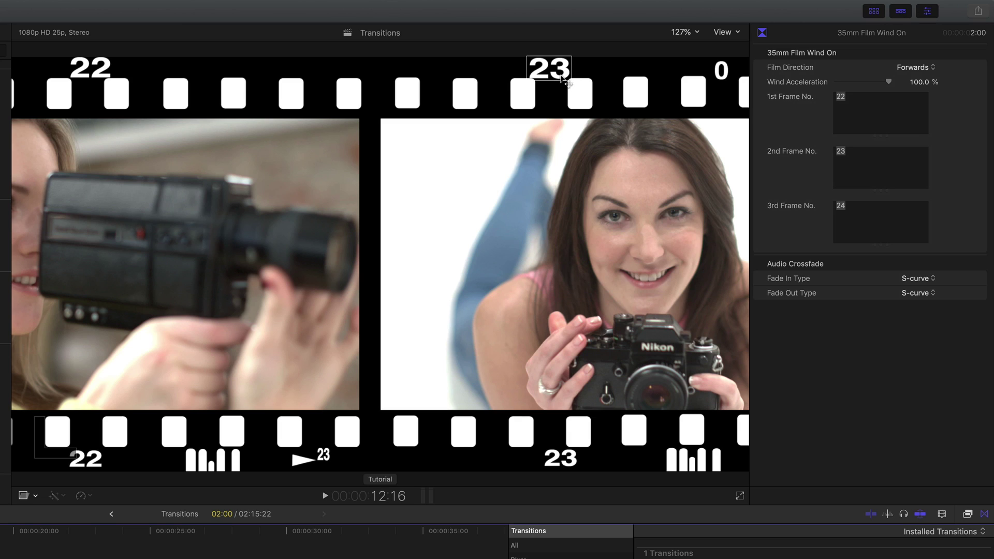
Renumber the three film frames of the 35mm Film Wind On transition as 101, 102 and 103.
click(836, 97)
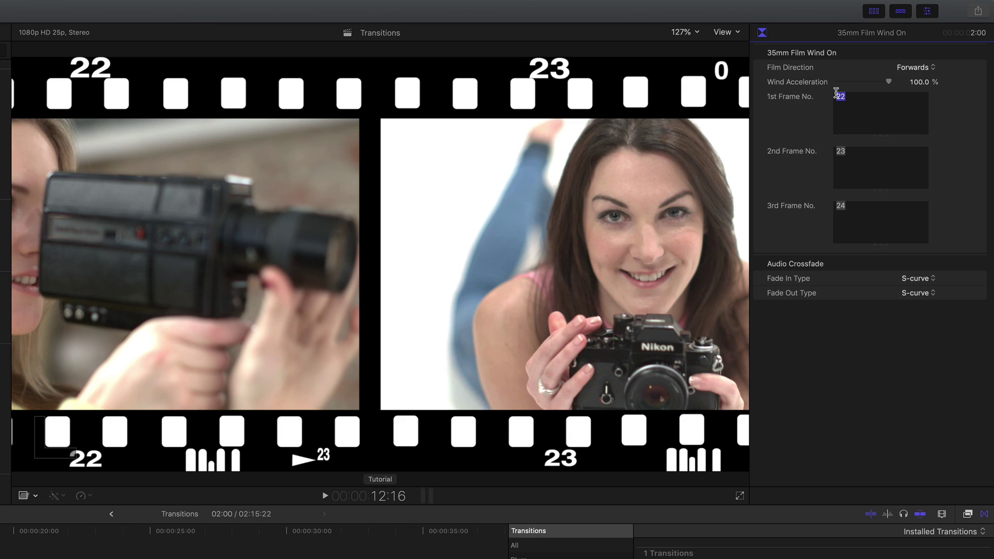
text(101)
key(Tab)
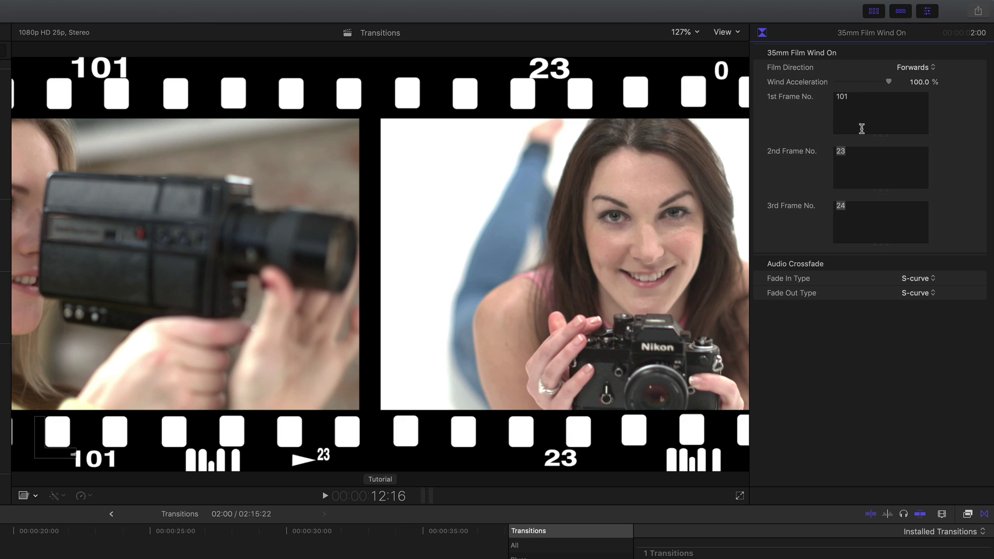
text(102)
key(Tab)
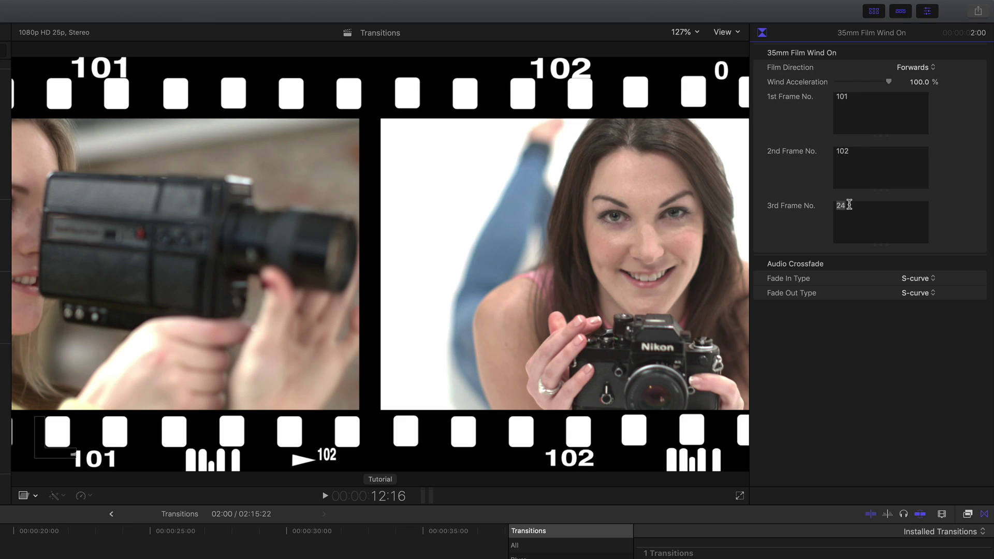
text(103)
Shift the transition's first frame marker later and its second frame marker earlier to pick different still frames for the film strip.
mouse_move(350, 225)
mouse_down()
mouse_move(330, 225)
mouse_move(362, 226)
mouse_move(350, 226)
mouse_up()
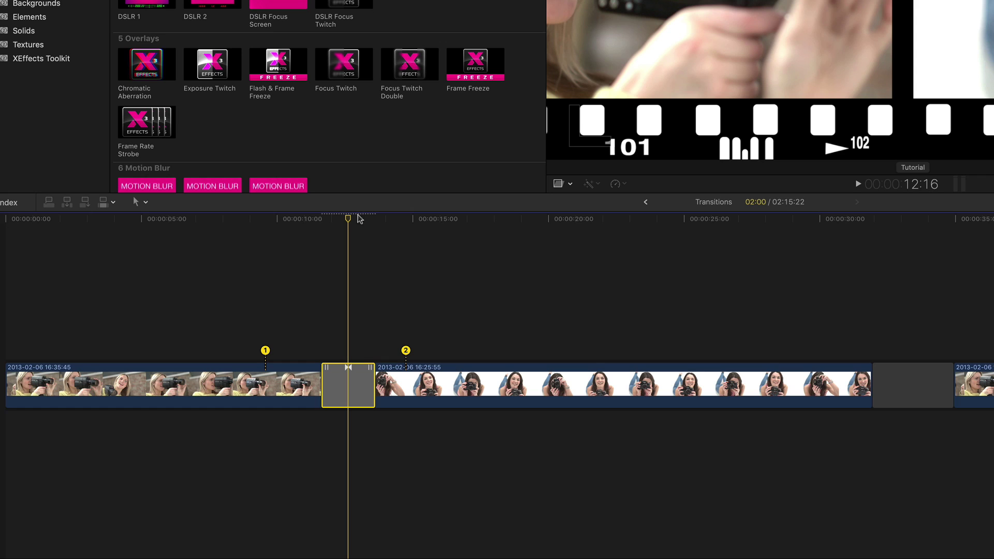
click(337, 220)
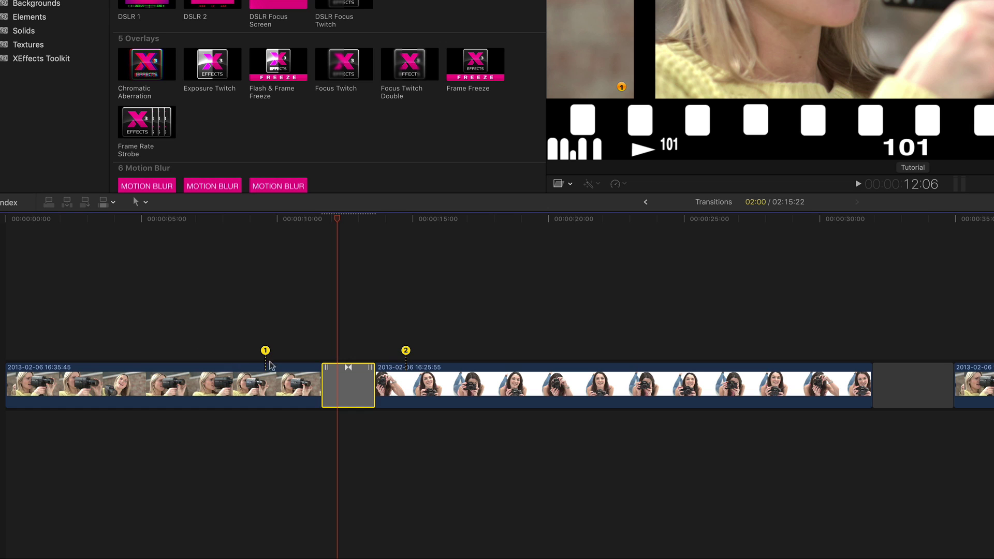
click(265, 352)
mouse_move(242, 354)
mouse_down()
mouse_move(126, 358)
mouse_move(314, 352)
mouse_move(285, 355)
mouse_up()
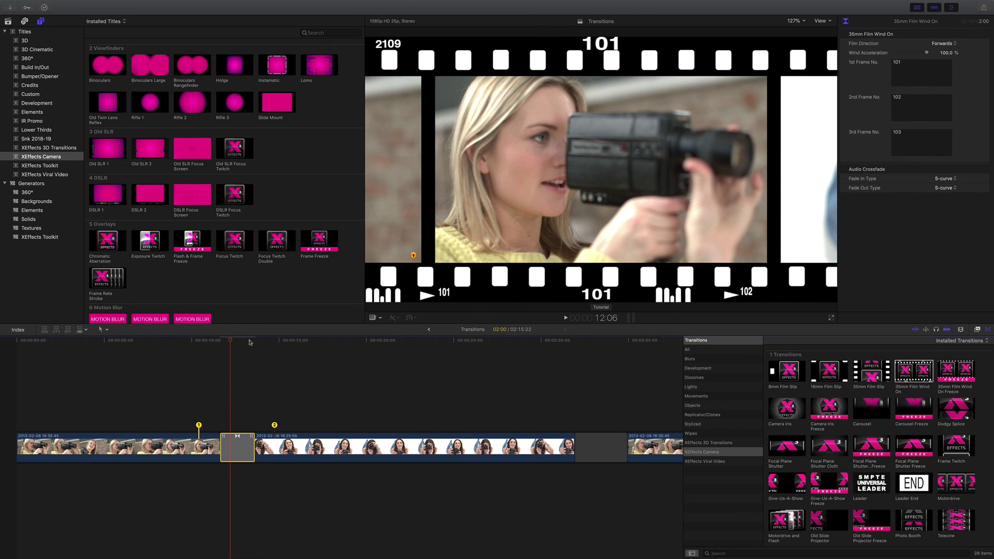
click(249, 341)
mouse_move(280, 433)
mouse_down()
mouse_move(321, 433)
mouse_move(247, 432)
mouse_up()
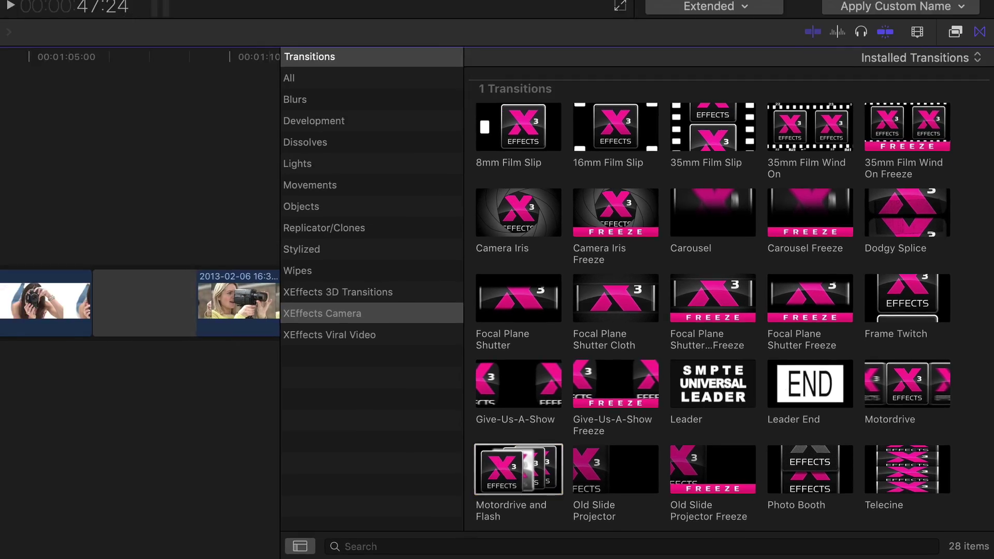
Add the Motordrive and Flash transition at the cut near 0:48 and play it back.
drag(467, 455, 302, 442)
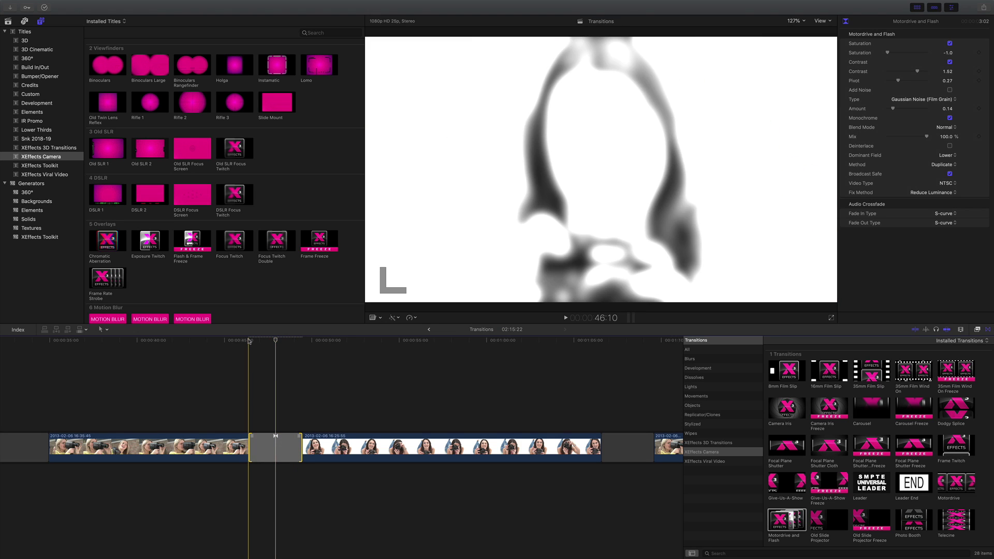
key(space)
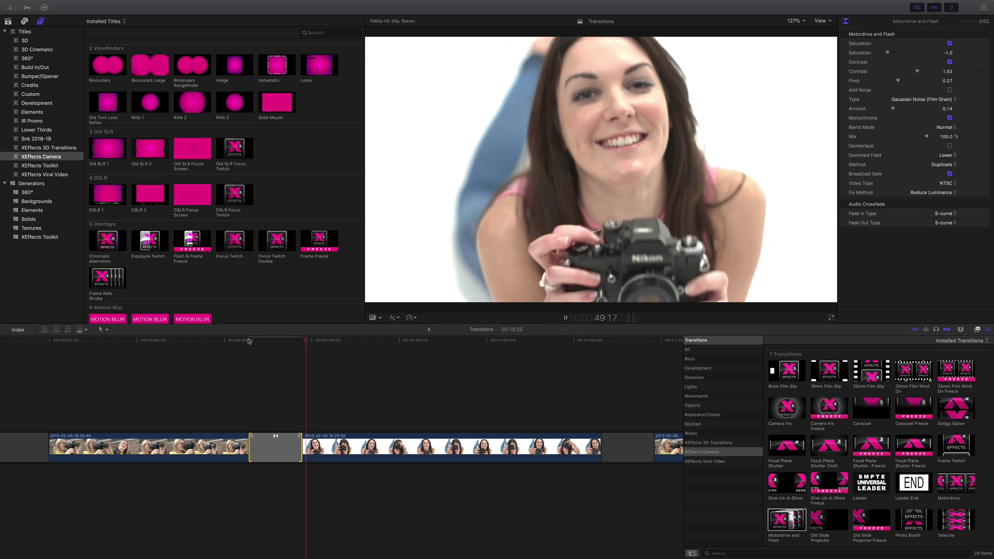
key(space)
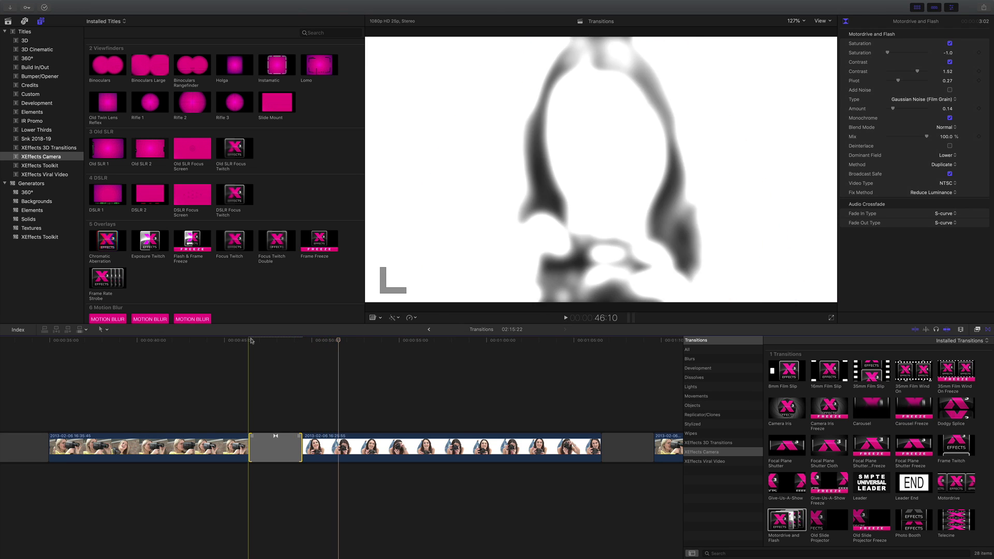
key(space)
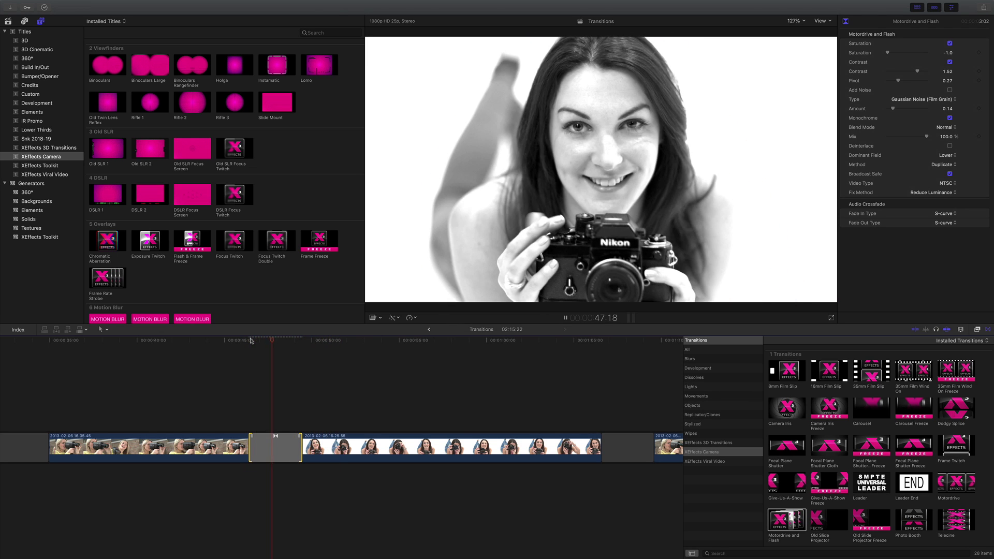
Try the Motordrive and Flash transition with Saturation switched off and back on, and try Add Noise.
drag(285, 340, 284, 341)
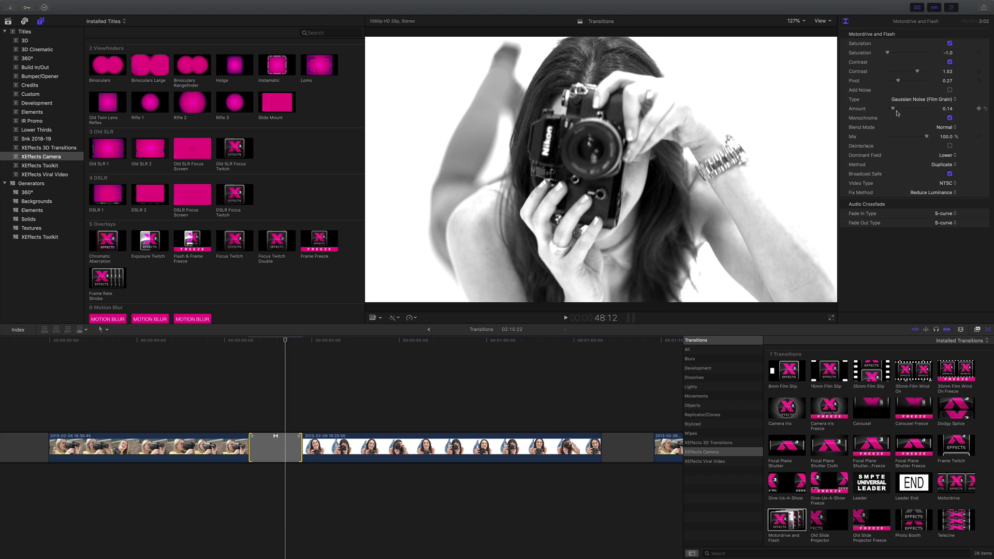
click(949, 44)
click(950, 45)
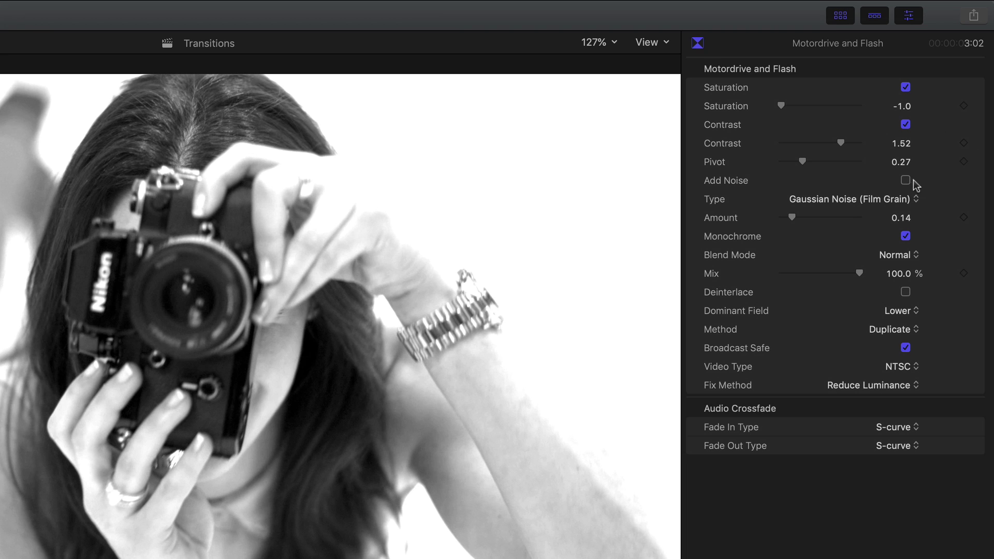
click(906, 181)
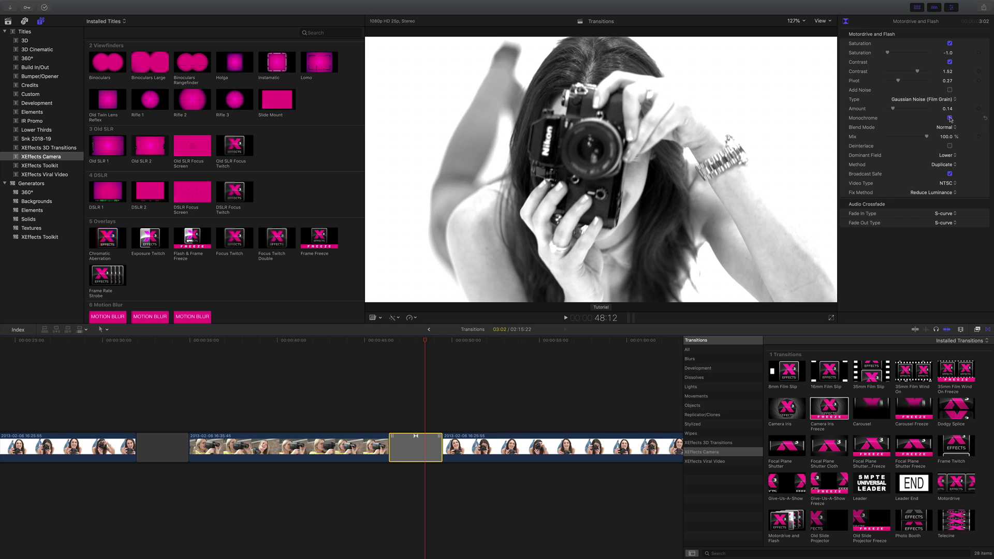
Add the 16mm Film Slip transition at the cut near 1:22 with a duration of 1:04, and play it back.
click(370, 340)
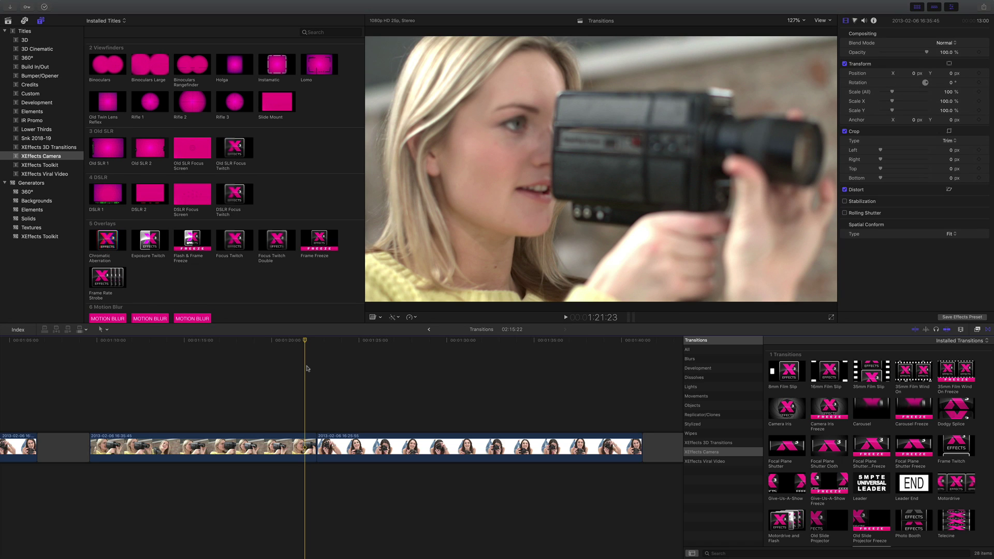
drag(830, 372, 317, 442)
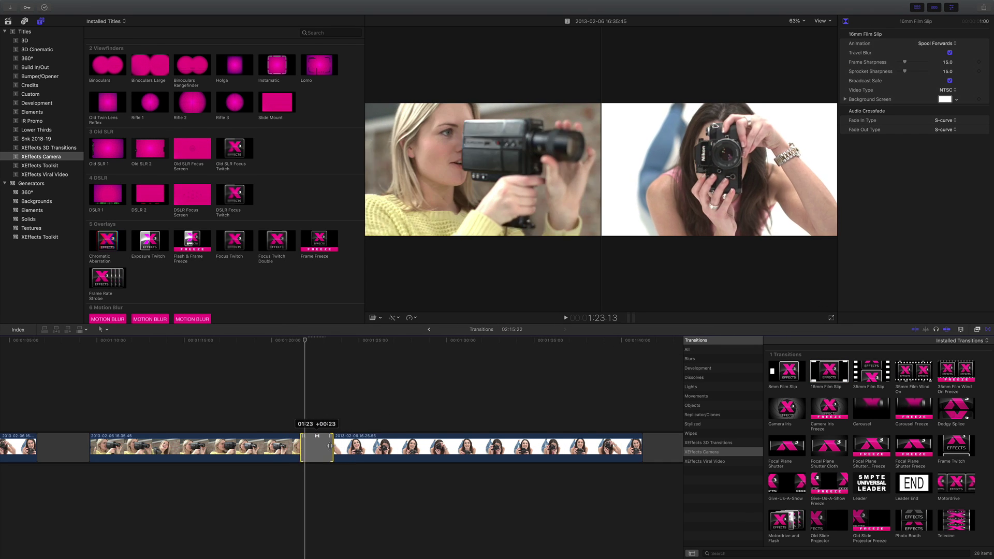
key(space)
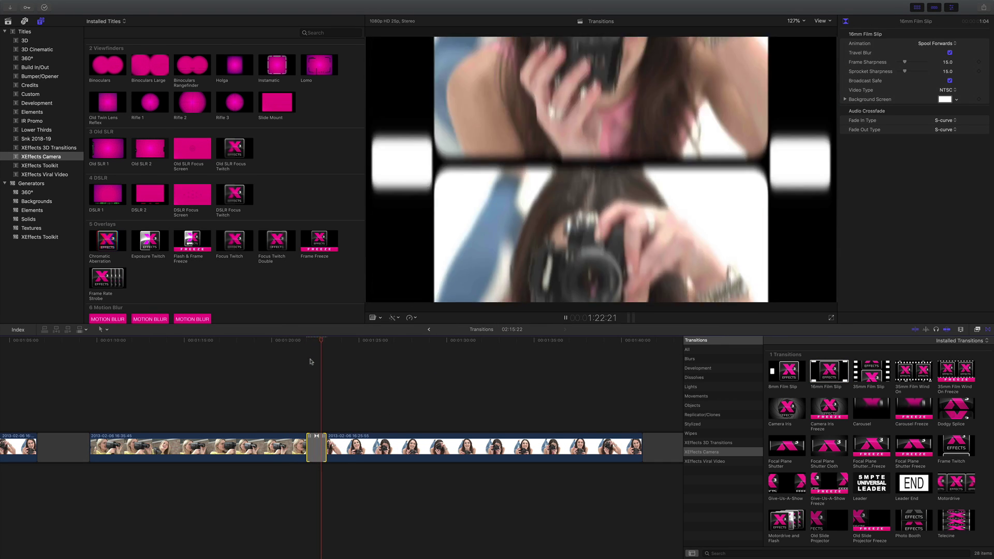
click(305, 340)
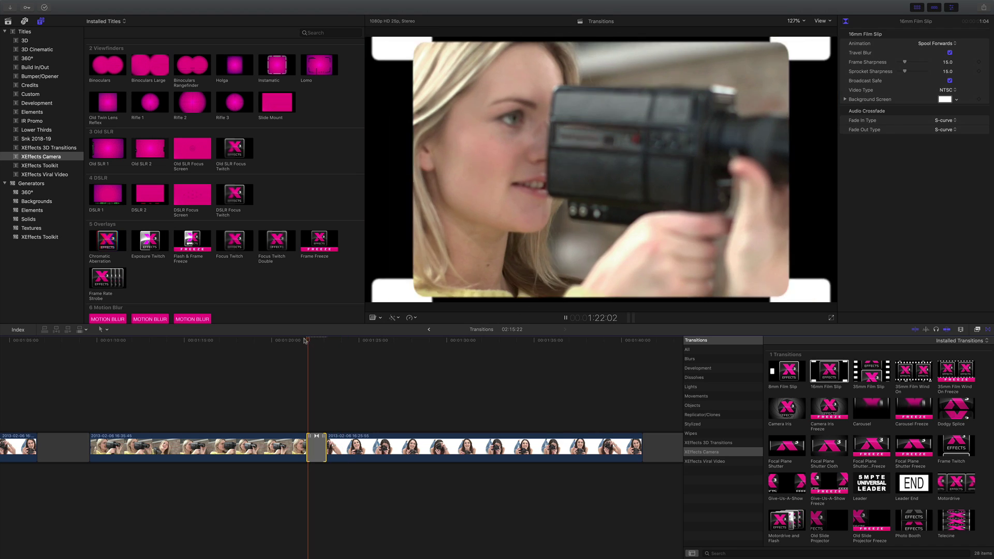
key(space)
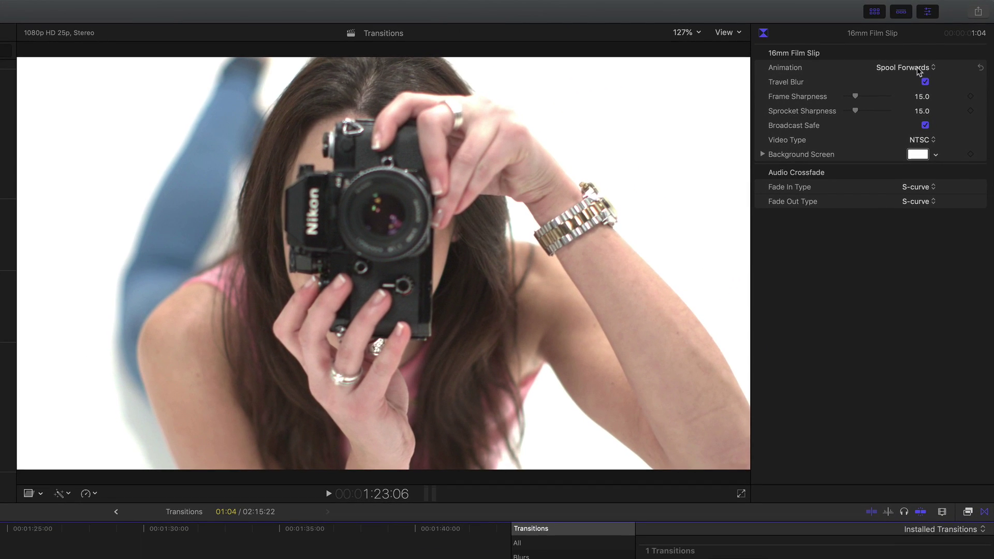
Set the 16mm Film Slip transition's animation to Spool Backwards.
click(917, 68)
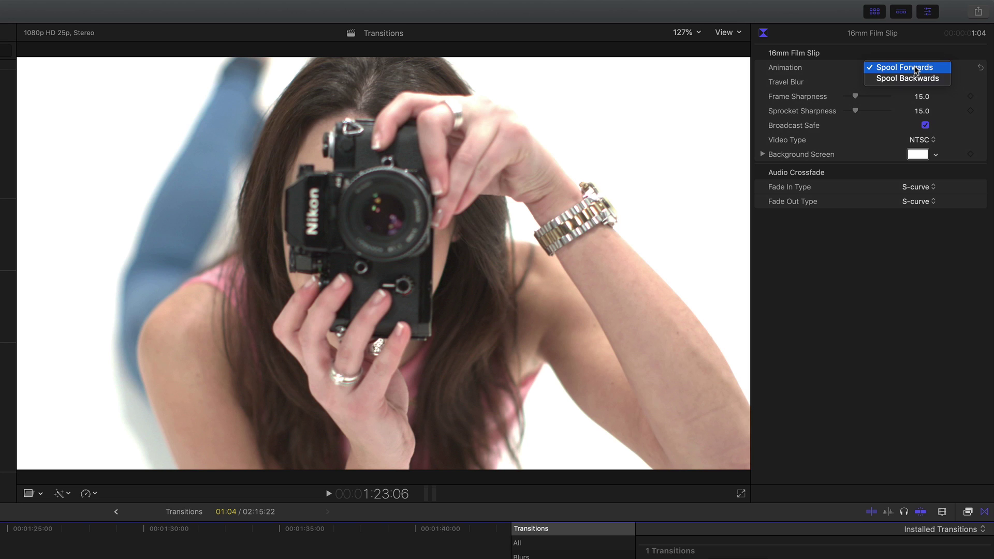
click(915, 79)
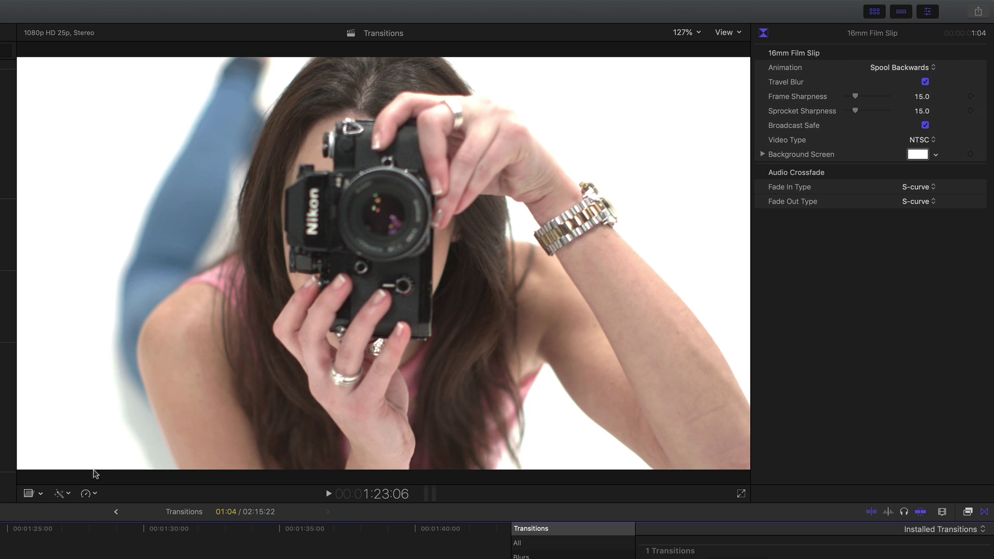
key(Up)
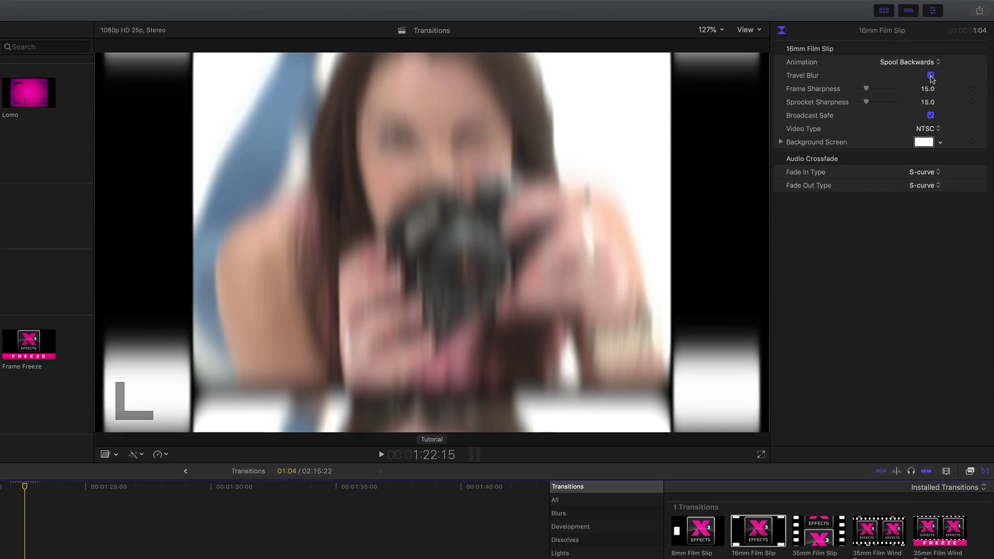
Turn off Travel Blur for the 16mm Film Slip transition.
click(925, 82)
click(925, 82)
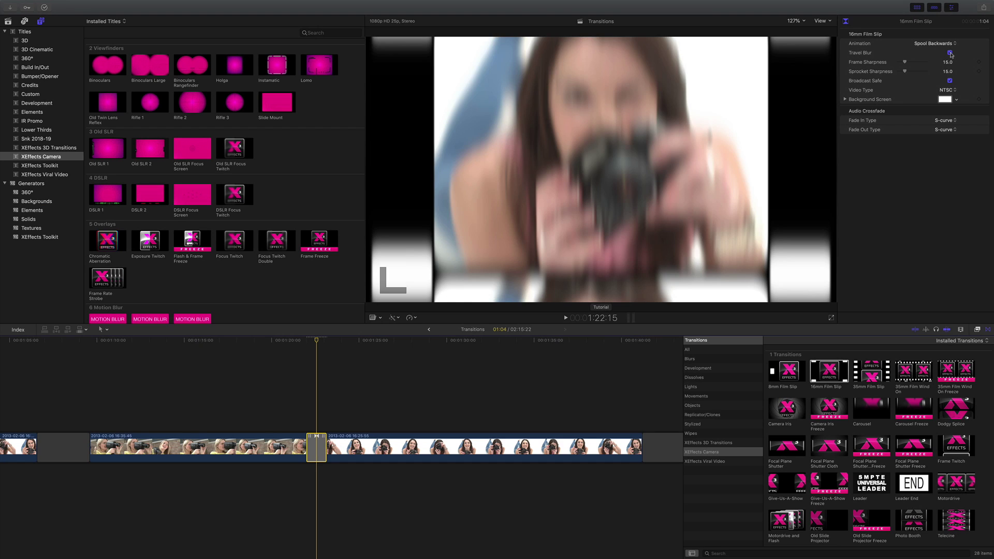
scroll(224, 295, down, 2)
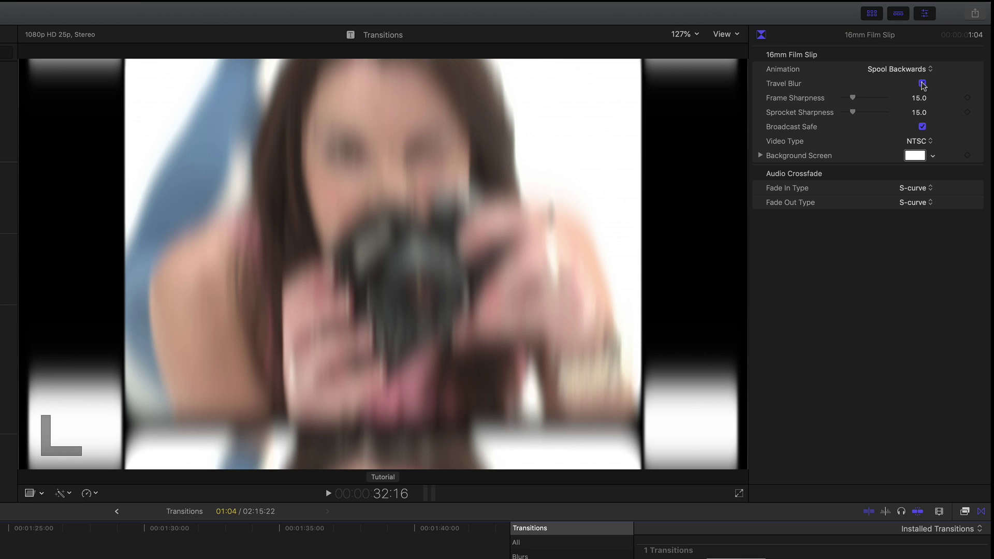
click(922, 83)
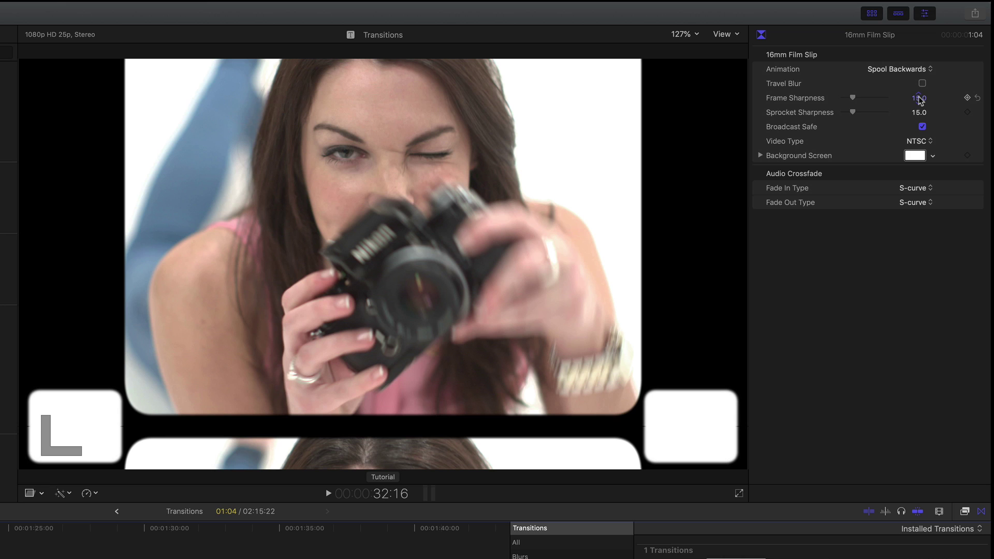
Adjust the Frame Sharpness of the 16mm Film Slip transition.
drag(919, 99, 918, 113)
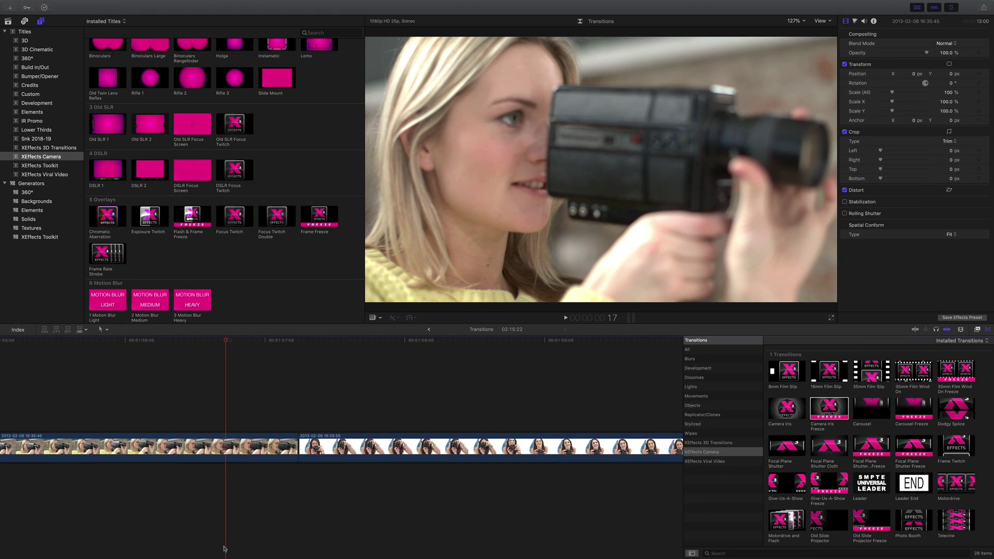
Add the Camera Iris Freeze transition at the cut near 1:57:06 and preview the partly closed iris at 1:57:00.
click(280, 493)
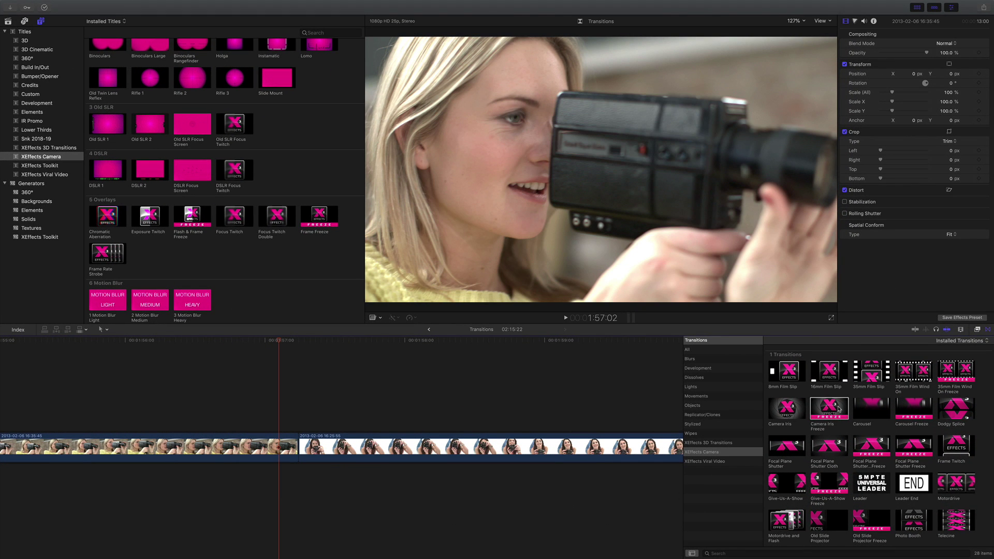
drag(838, 409, 299, 446)
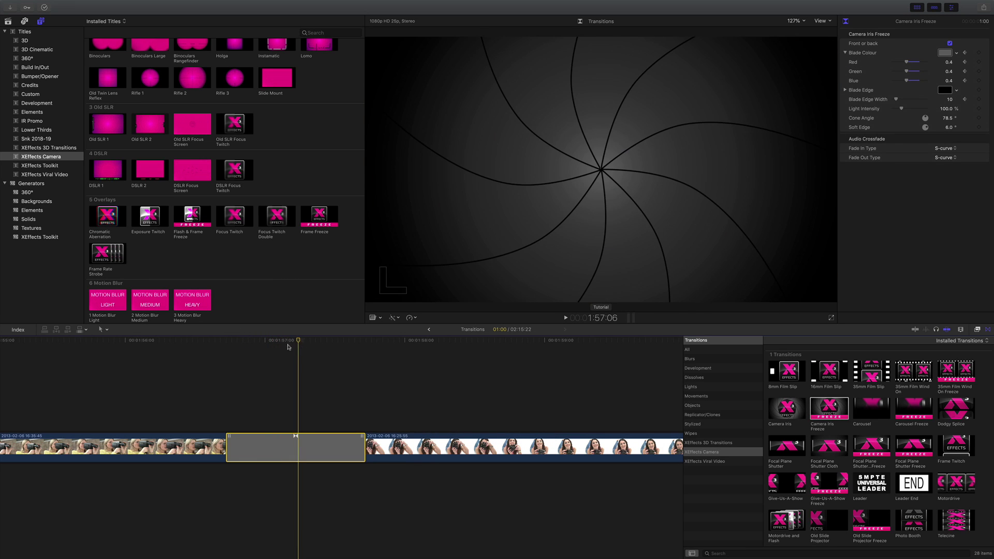
drag(289, 347, 267, 347)
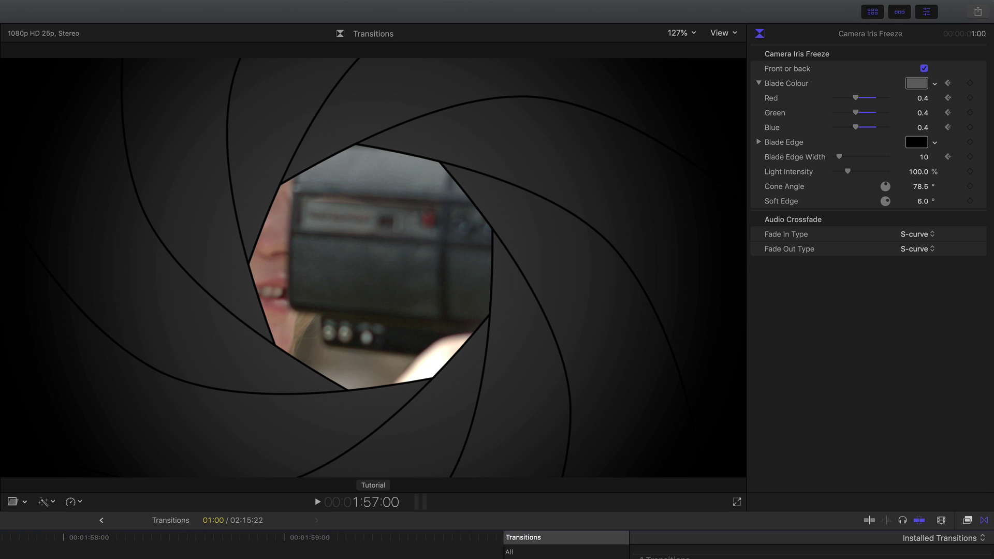
Try the Camera Iris Freeze with Front or back off and on, and darken its Blade Colour to 0.36 for red, green and blue.
click(924, 68)
click(924, 68)
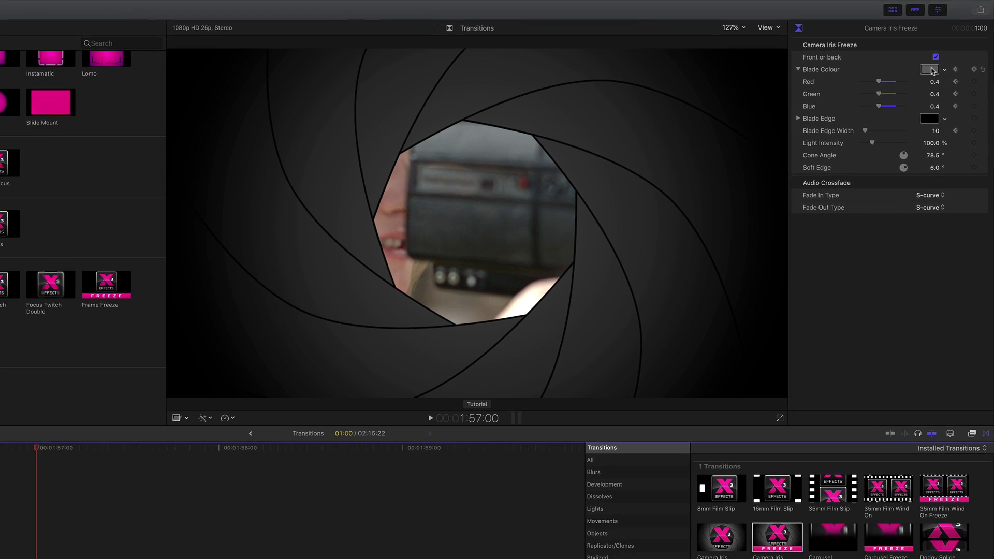
click(916, 83)
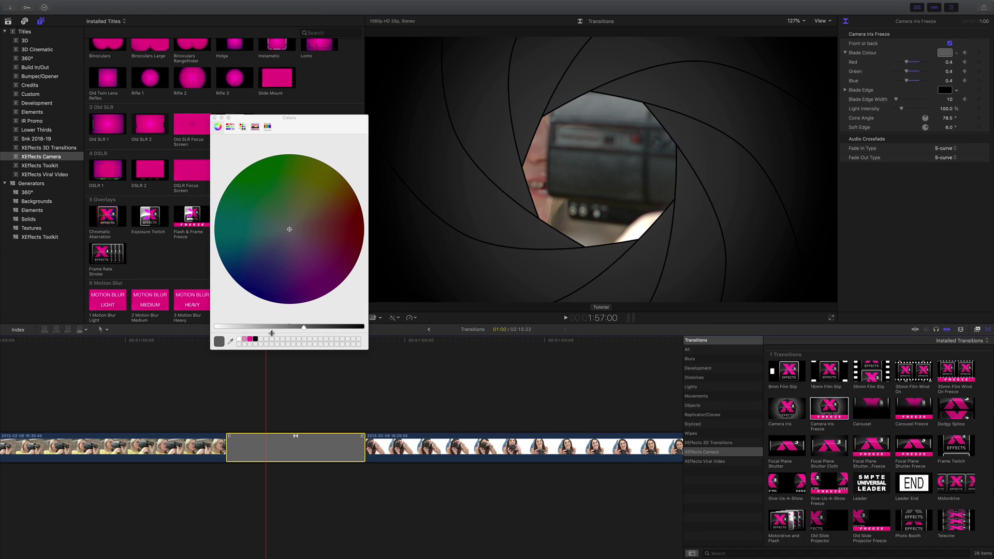
mouse_move(304, 326)
mouse_down()
mouse_move(331, 326)
mouse_move(309, 327)
mouse_up()
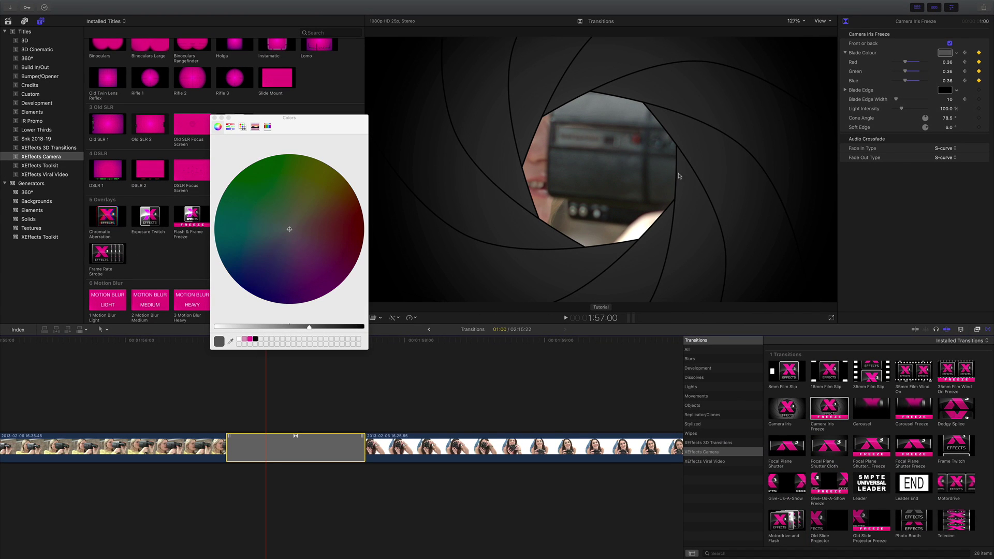
Change the iris's Blade Edge colour to light grey and close the colour picker.
click(948, 91)
drag(300, 330, 239, 329)
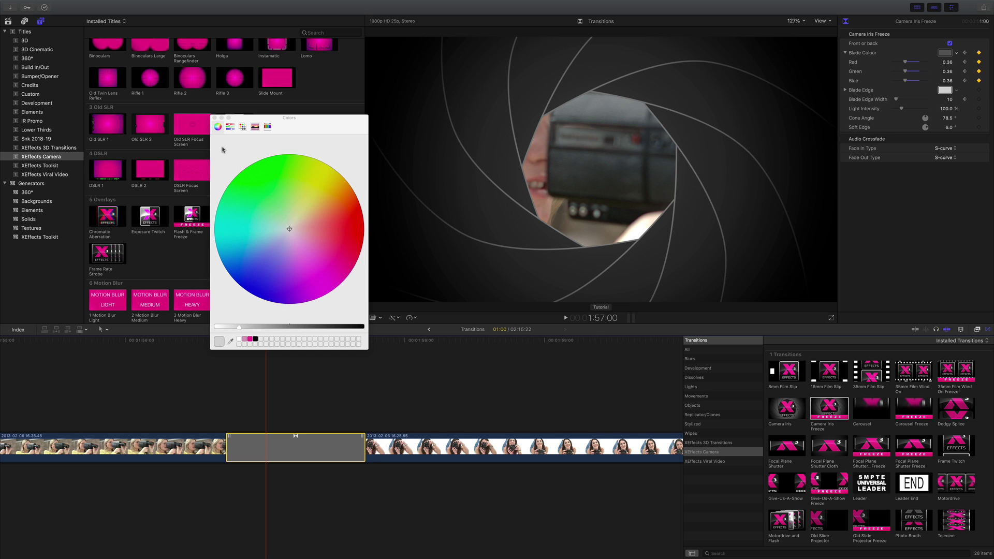
click(215, 118)
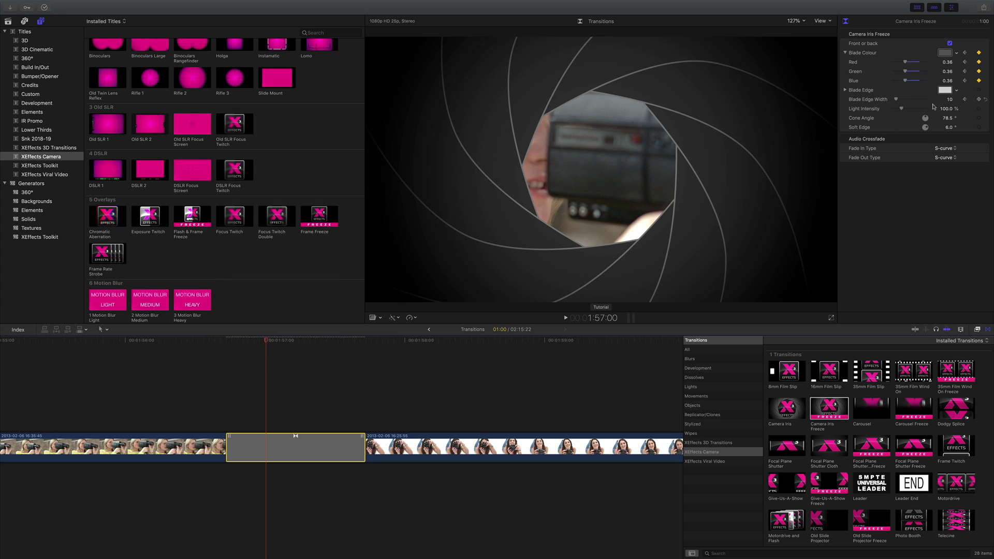
Set the Camera Iris Freeze transition's Light Intensity to 110% and play it back from just before it starts.
mouse_move(946, 111)
mouse_down()
mouse_move(936, 113)
mouse_move(945, 110)
mouse_up()
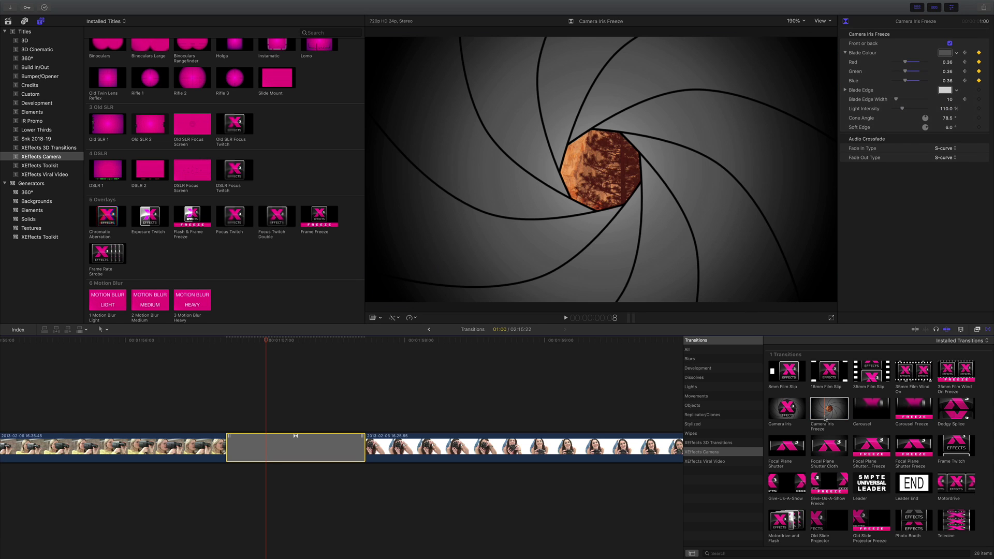
click(199, 340)
key(space)
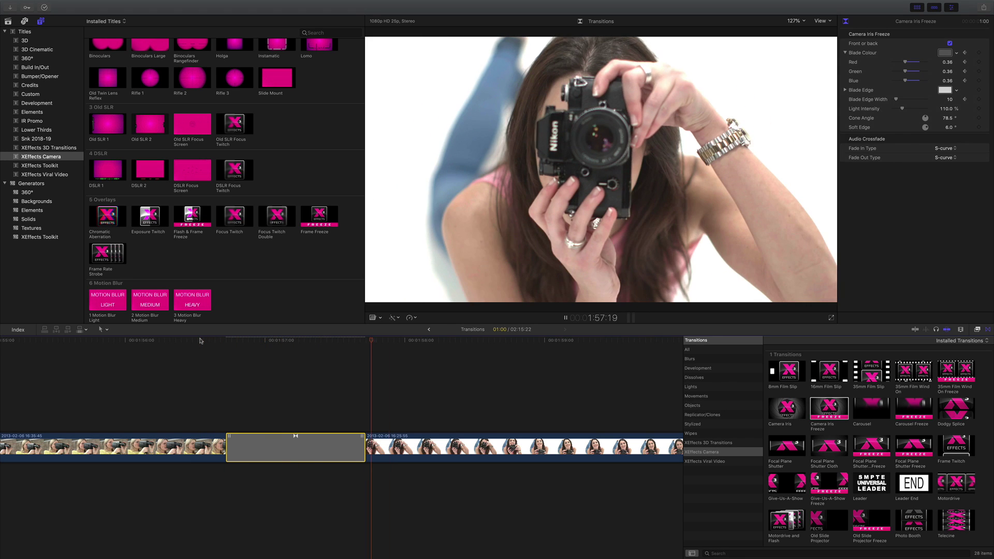
key(space)
click(197, 340)
key(space)
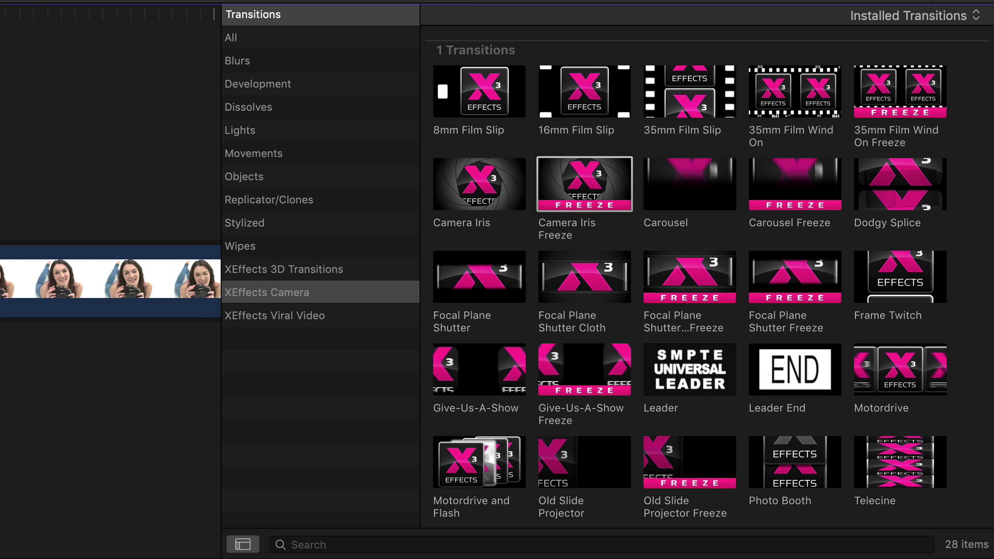
scroll(802, 332, down, 3)
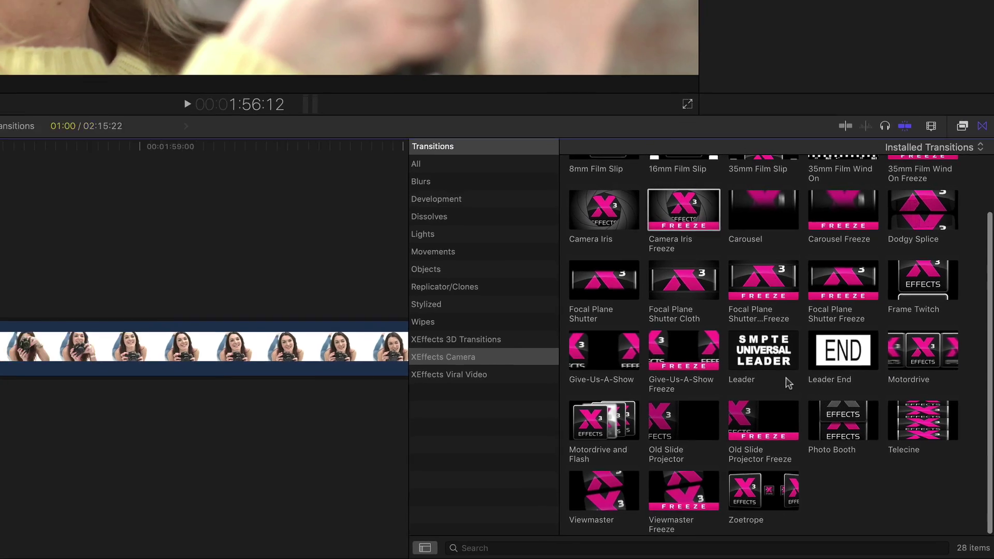